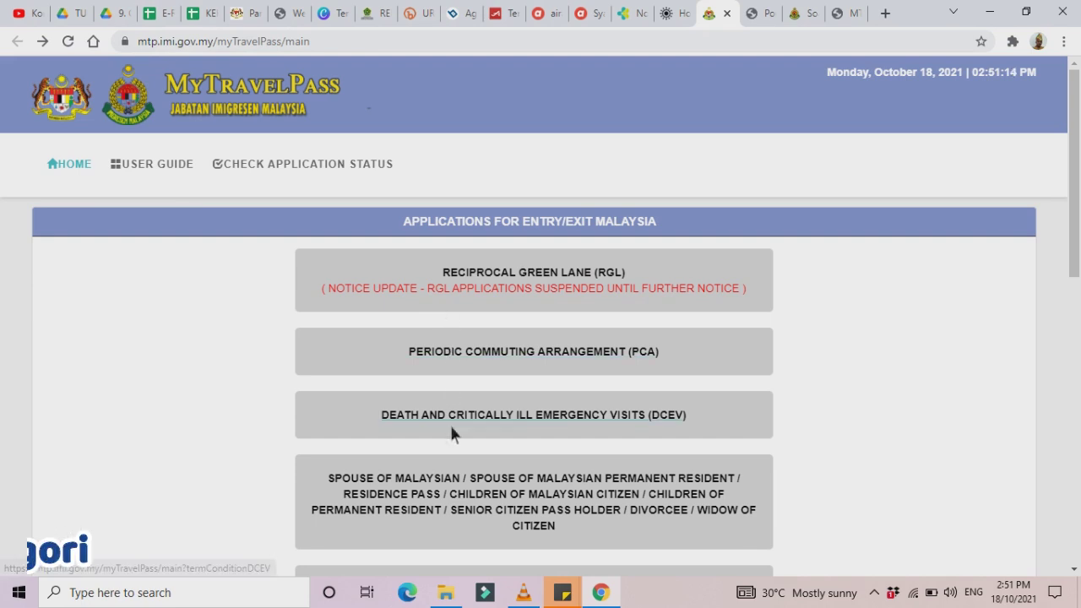
# Look through the full list of application categories for entering or exiting Malaysia.
pyautogui.scroll(-4, 450, 434)
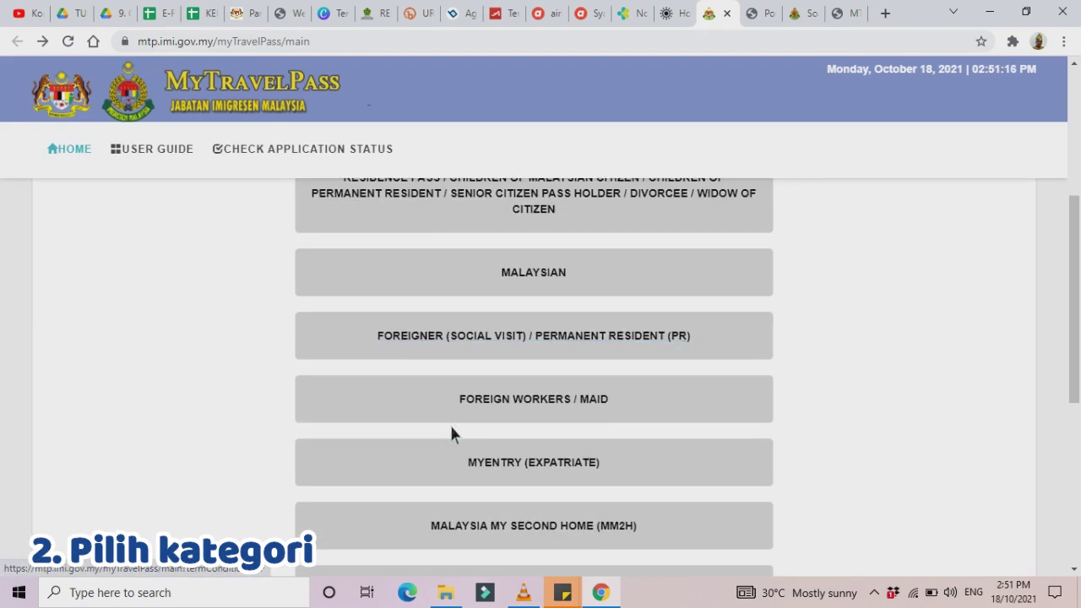
pyautogui.scroll(-3, 451, 433)
pyautogui.scroll(4, 463, 429)
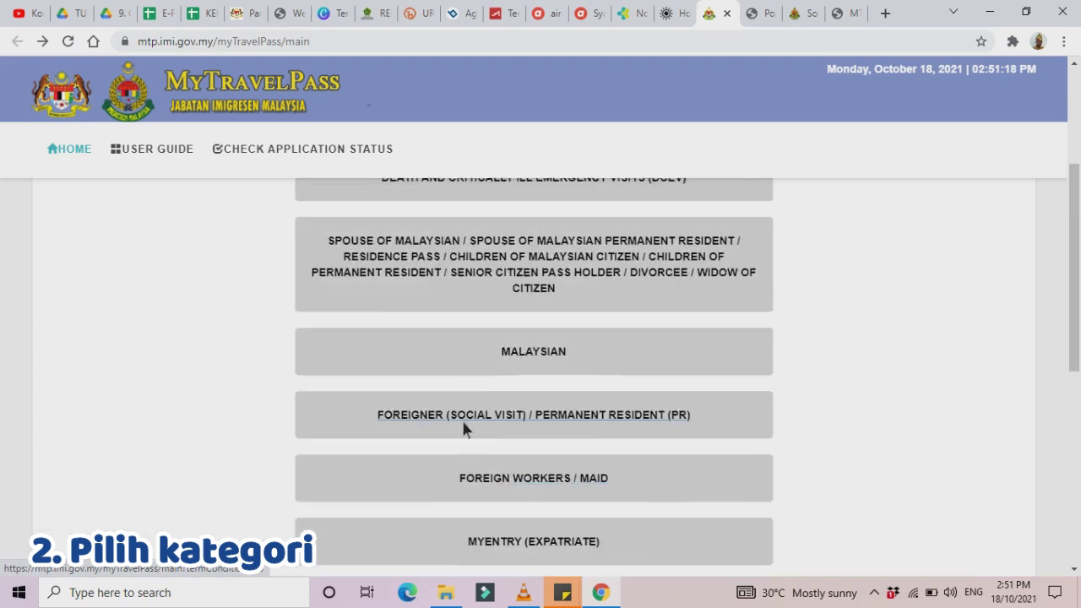
pyautogui.scroll(3, 473, 406)
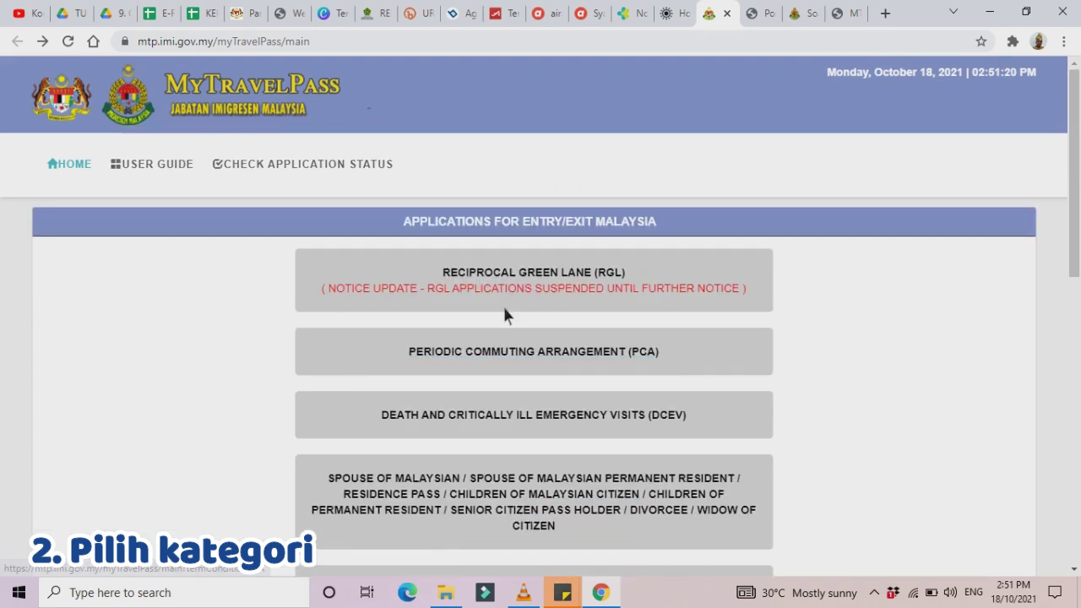
pyautogui.scroll(-1, 491, 440)
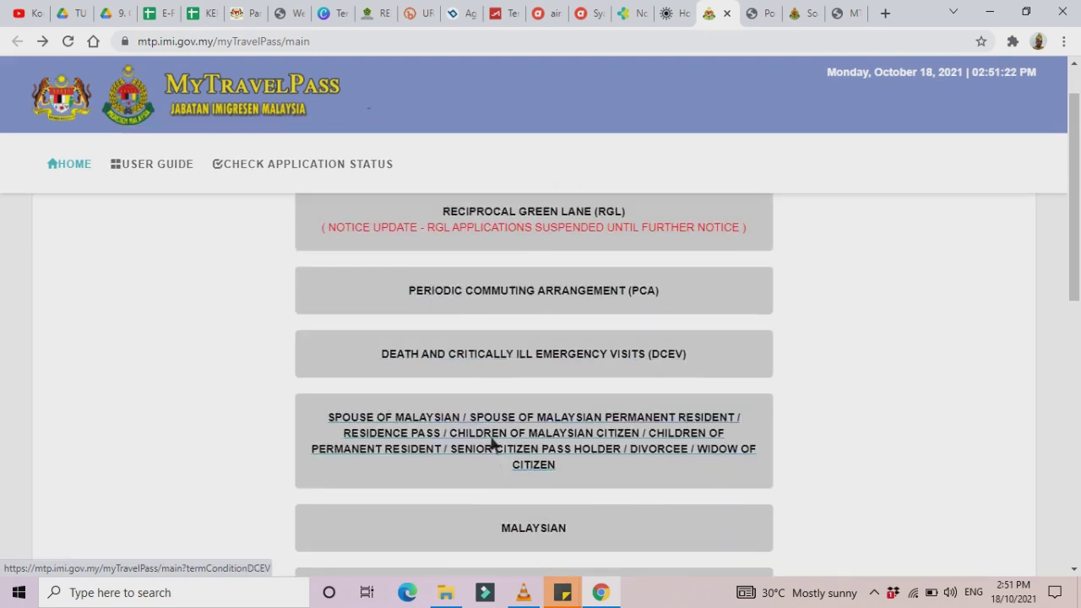
pyautogui.scroll(-3, 490, 439)
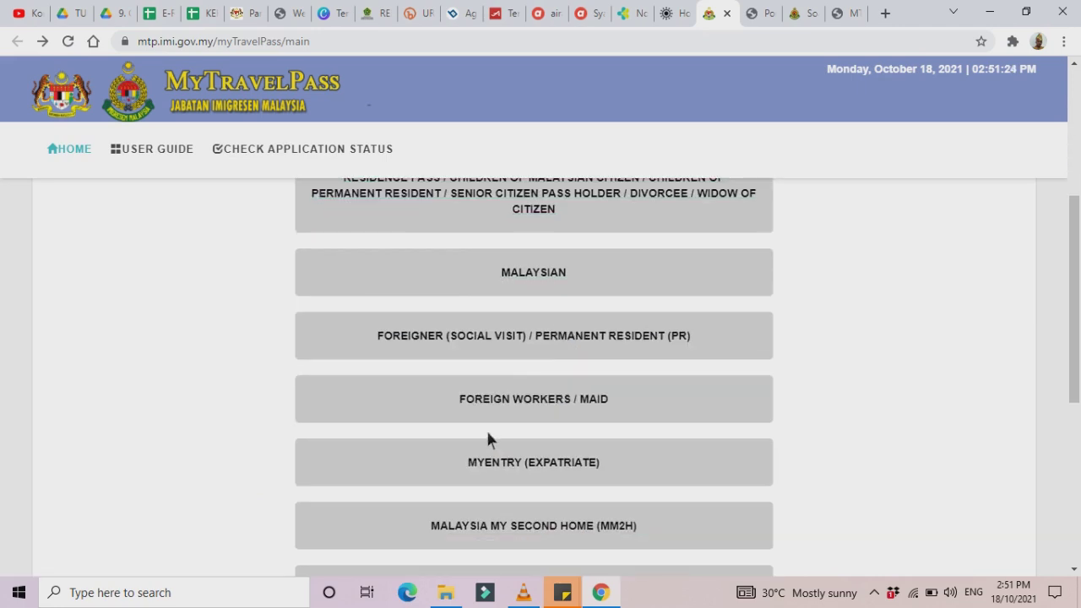
pyautogui.scroll(-4, 488, 433)
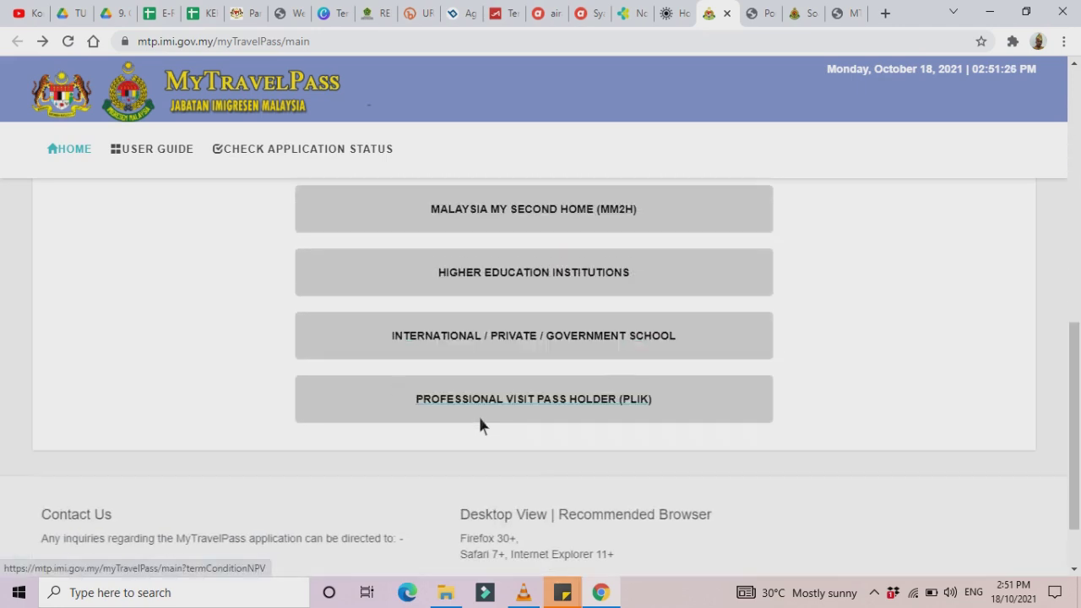
pyautogui.scroll(4, 476, 414)
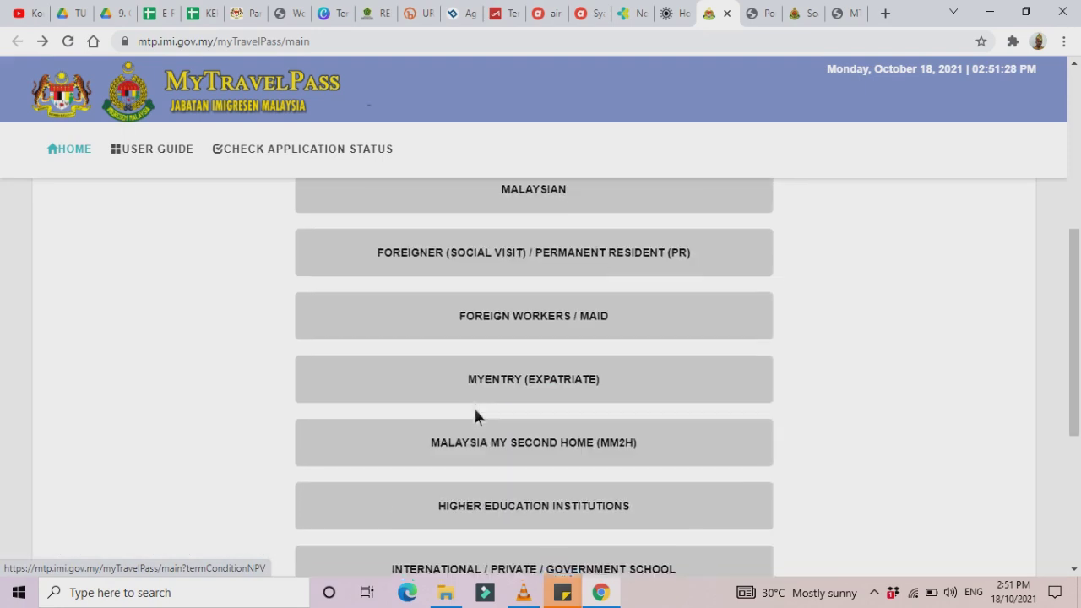
pyautogui.scroll(4, 494, 414)
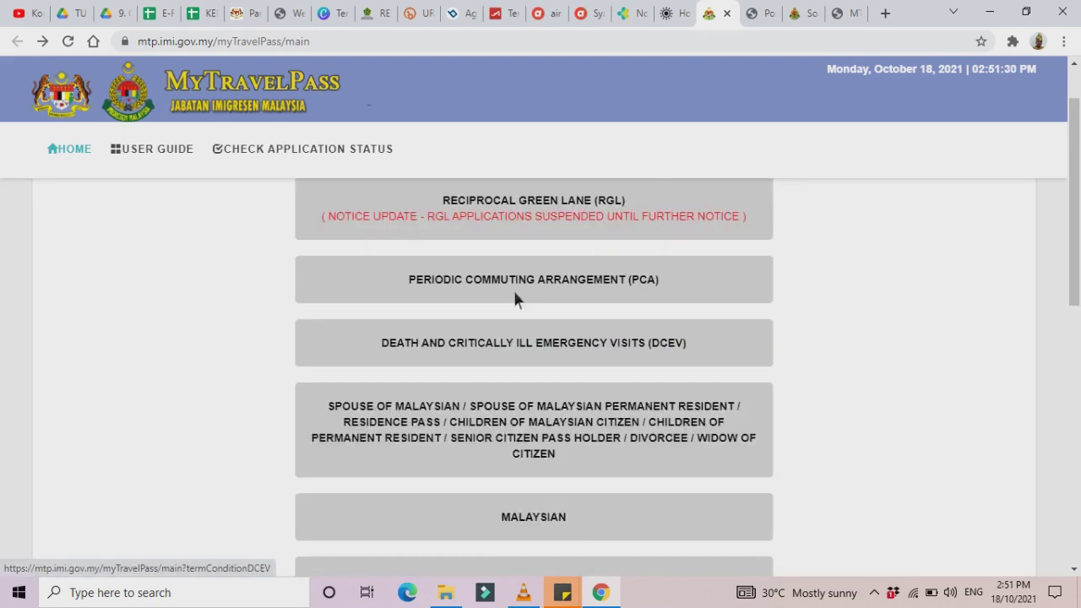
pyautogui.scroll(-2, 541, 418)
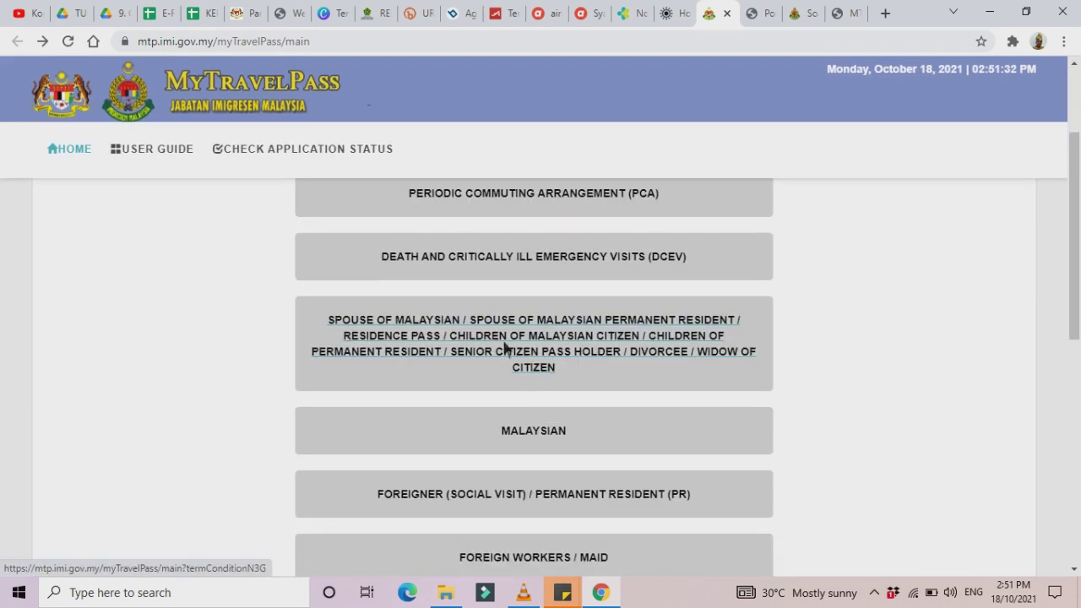
pyautogui.scroll(-4, 527, 461)
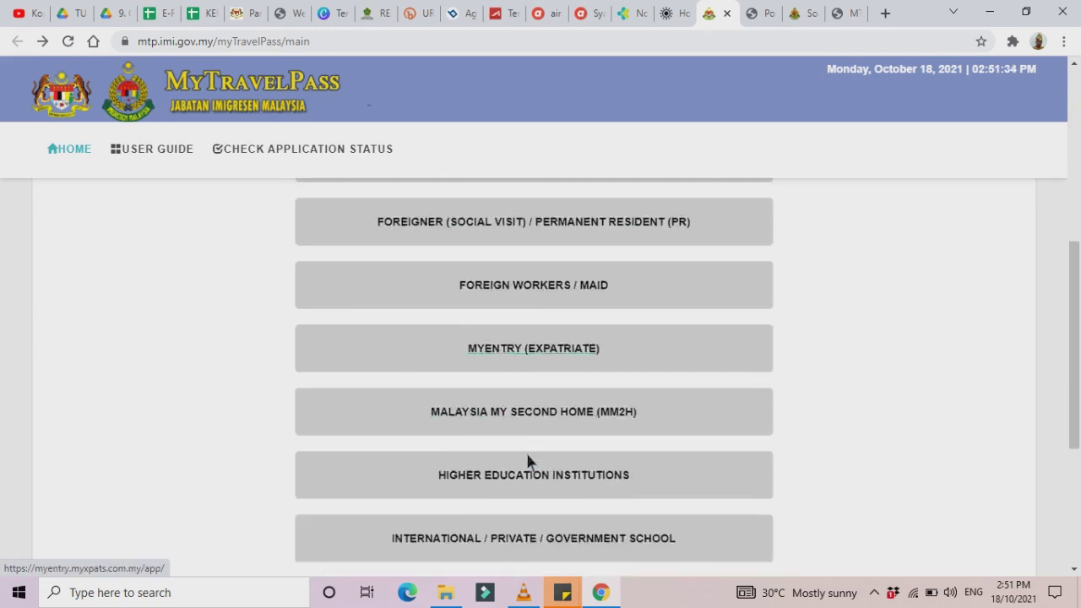
pyautogui.scroll(1, 529, 458)
pyautogui.scroll(2, 544, 355)
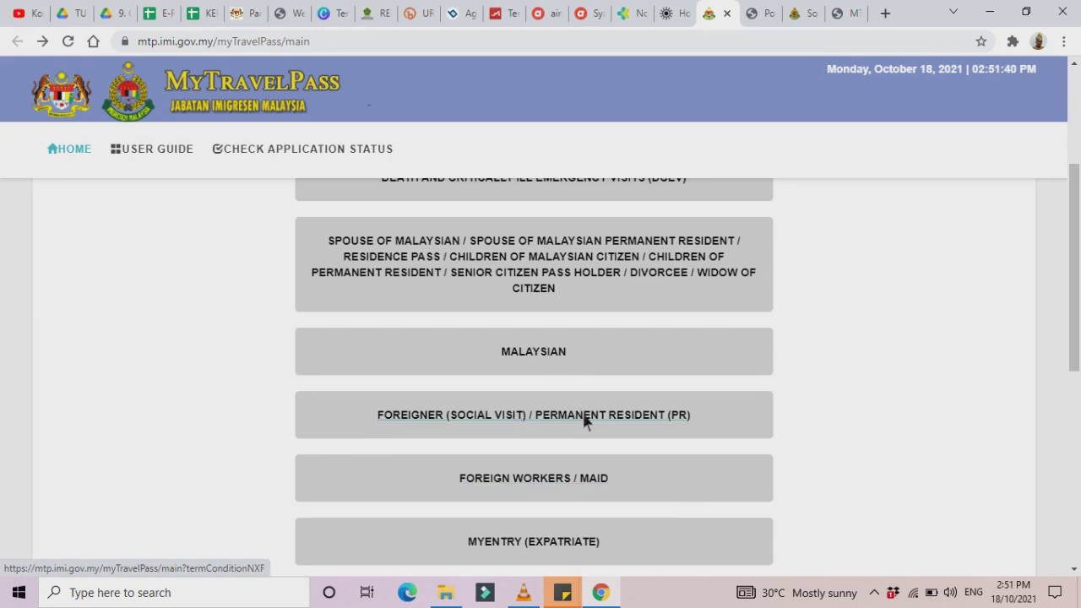
# Open the Foreigner (Social Visit) / Permanent Resident (PR) application category.
pyautogui.scroll(-1, 586, 422)
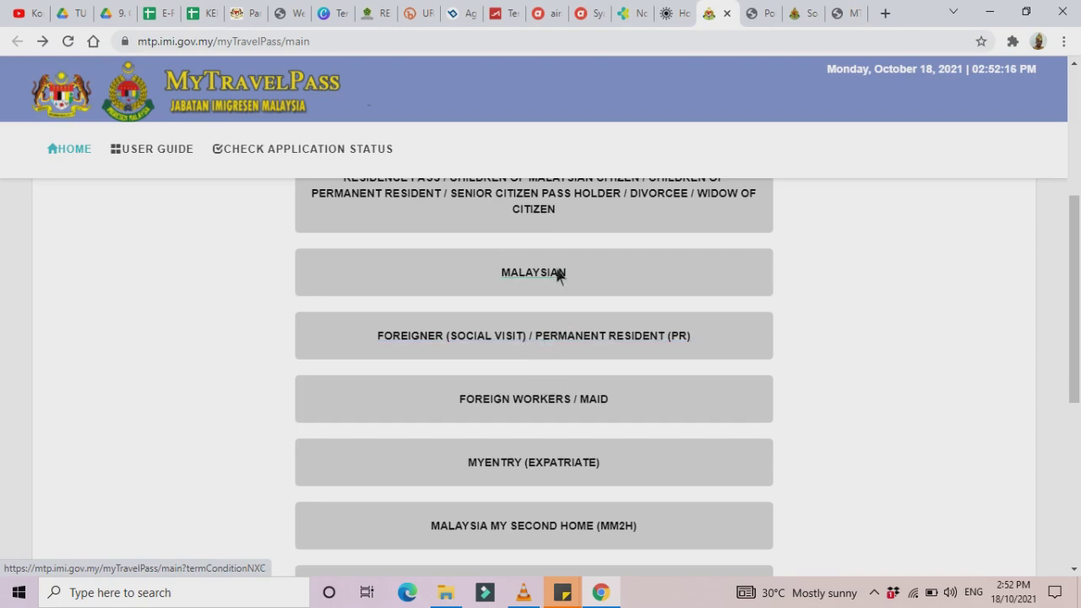
pyautogui.click(587, 342)
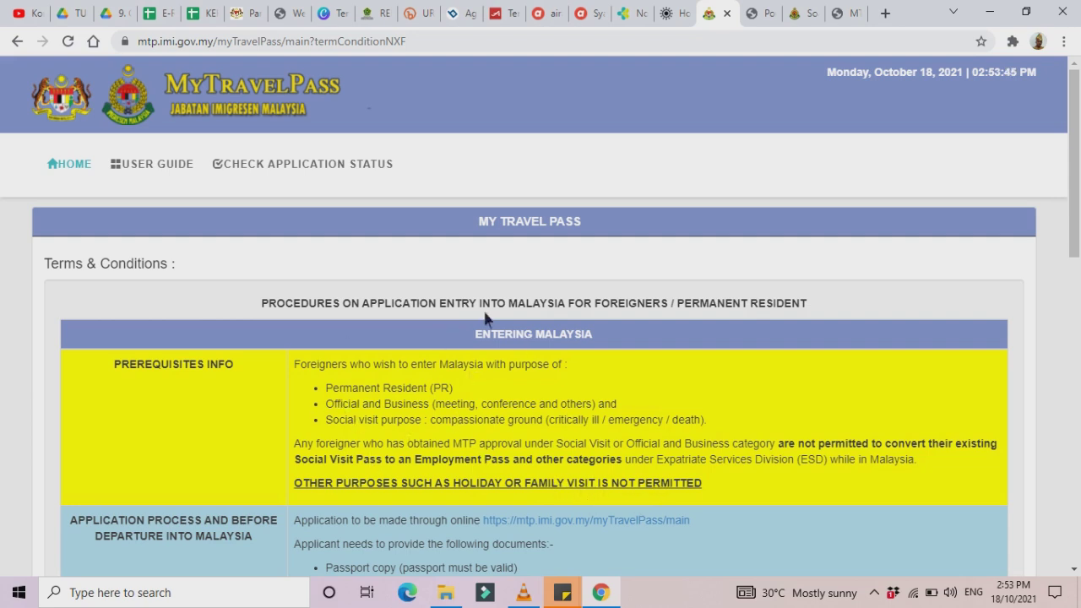
# Read through the entry procedures and important notes for foreigners and permanent residents, and agree to the terms to open the application form.
pyautogui.scroll(-10, 492, 387)
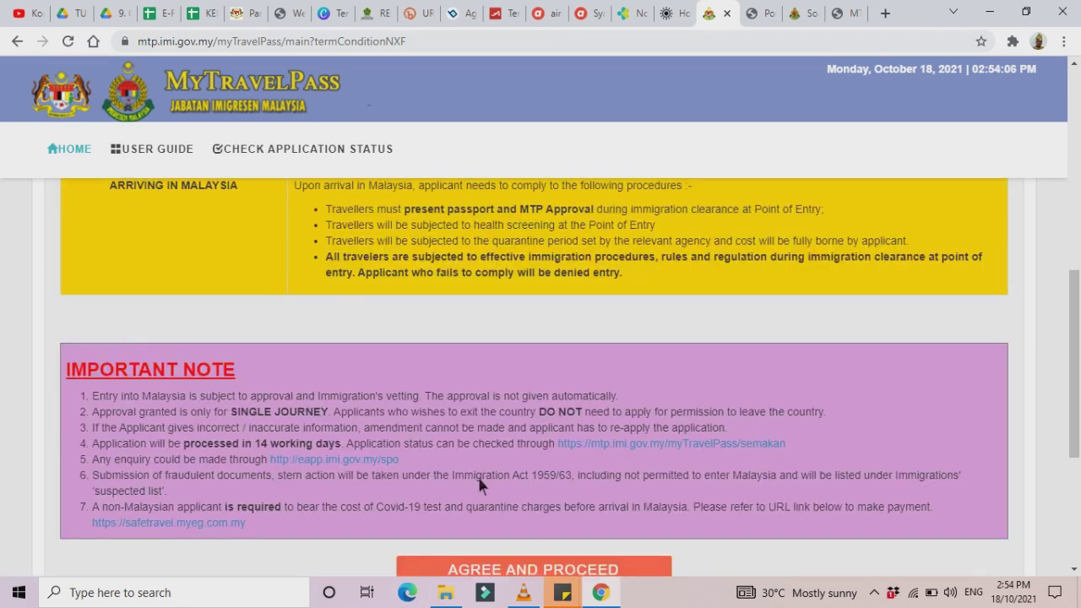
pyautogui.scroll(10, 478, 480)
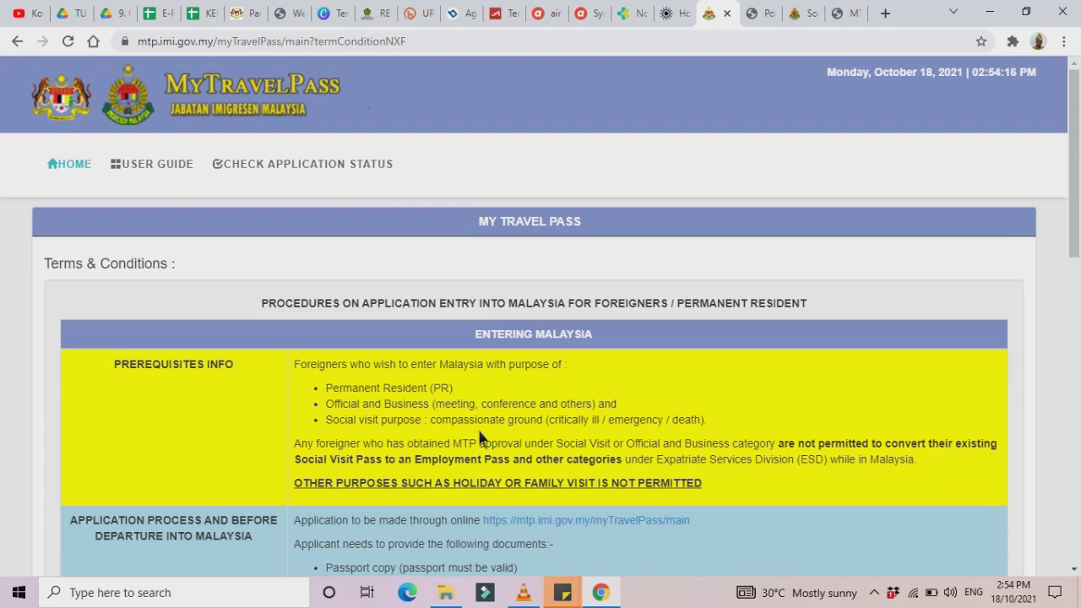
pyautogui.scroll(-2, 479, 437)
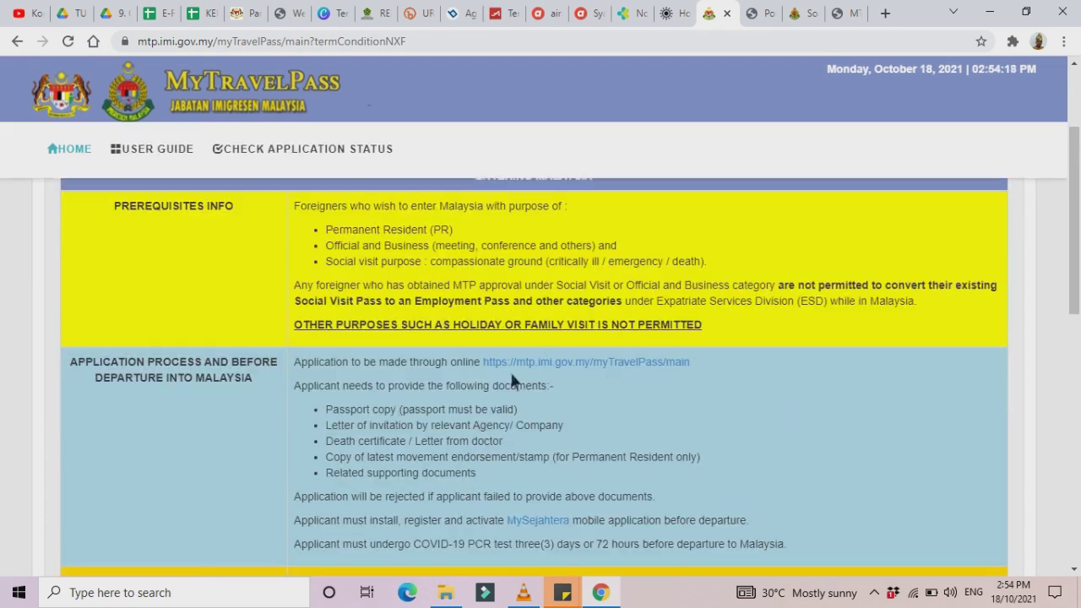
pyautogui.scroll(-4, 505, 440)
pyautogui.scroll(2, 490, 435)
pyautogui.scroll(-3, 475, 425)
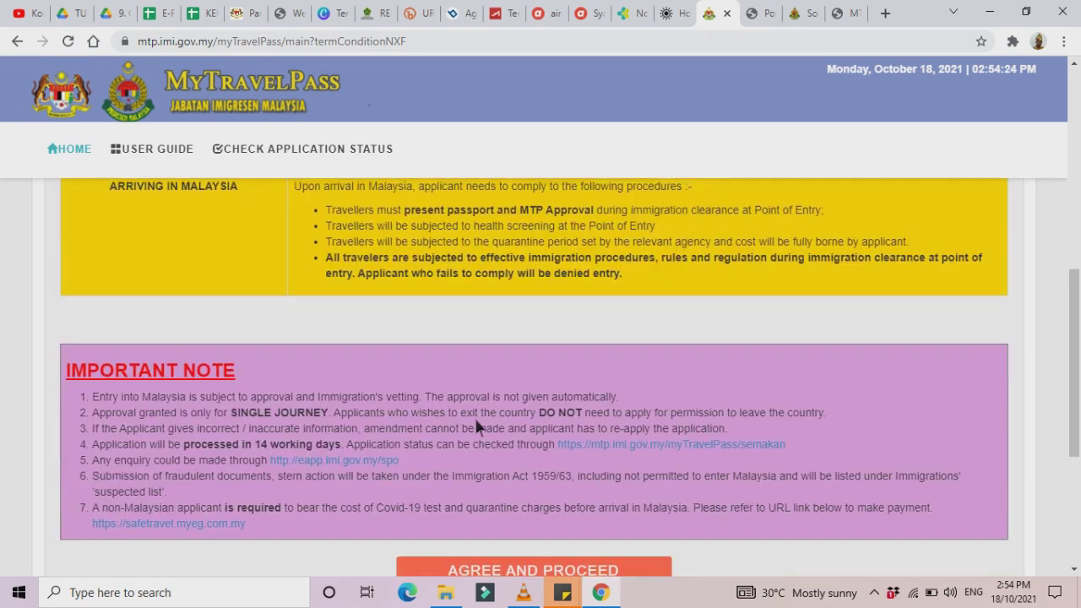
pyautogui.scroll(-2, 477, 424)
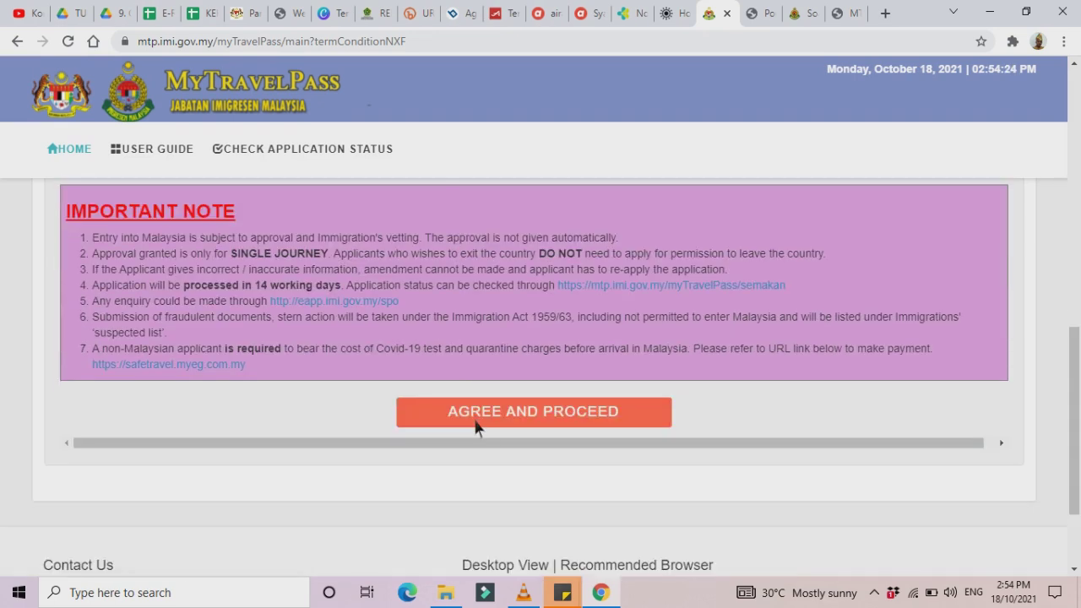
pyautogui.click(581, 424)
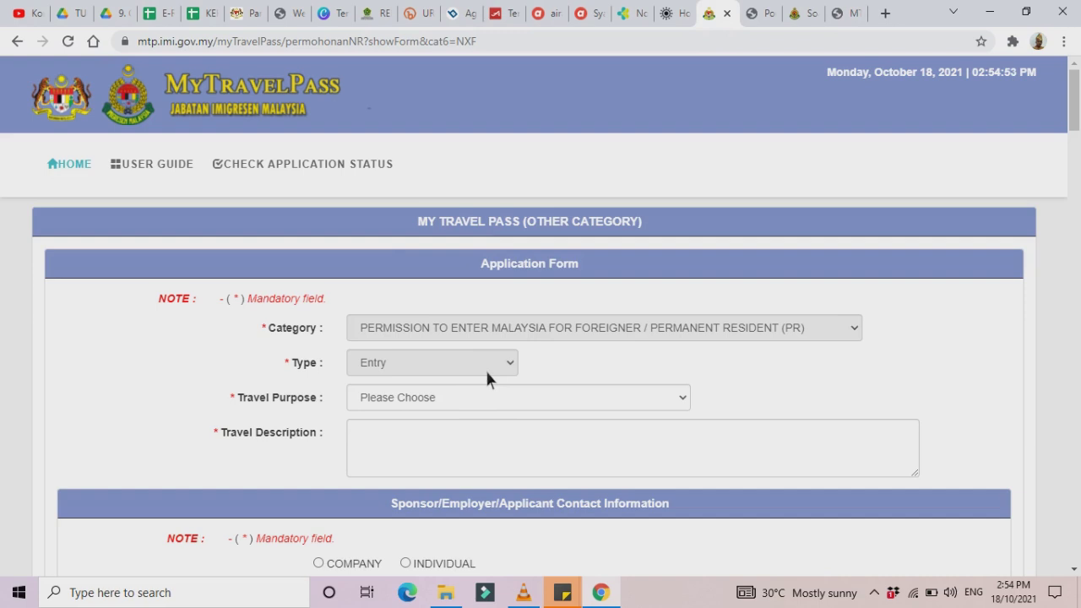
pyautogui.scroll(-1, 481, 418)
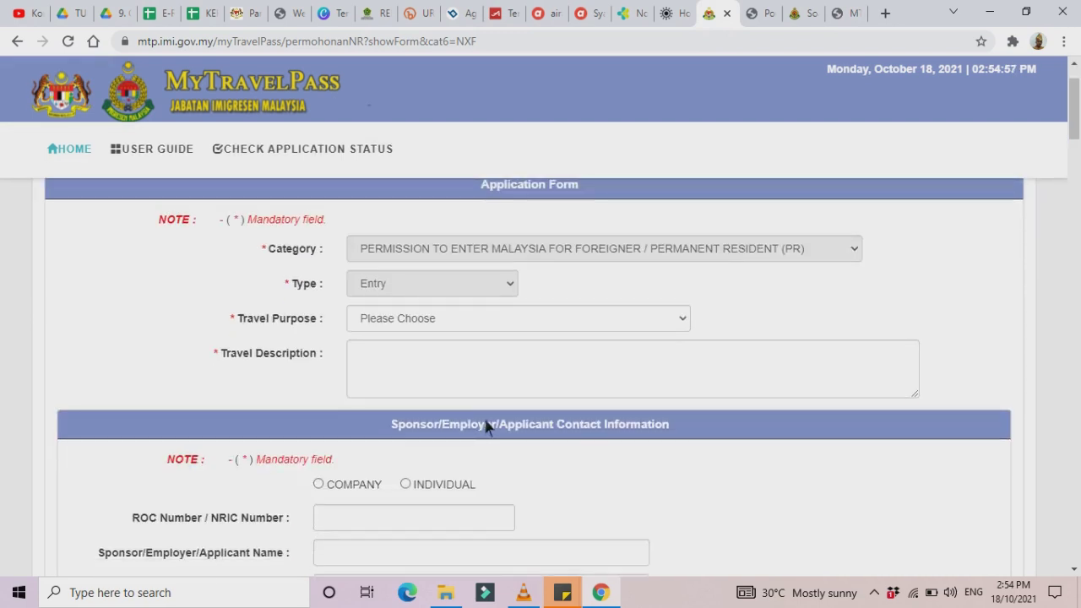
pyautogui.scroll(1, 414, 372)
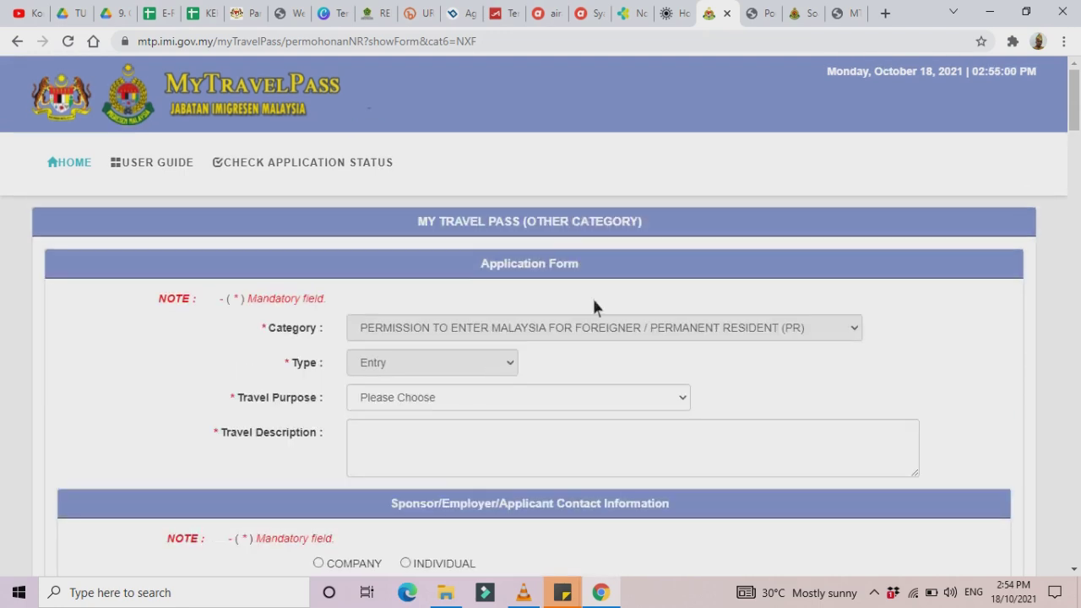
pyautogui.click(379, 438)
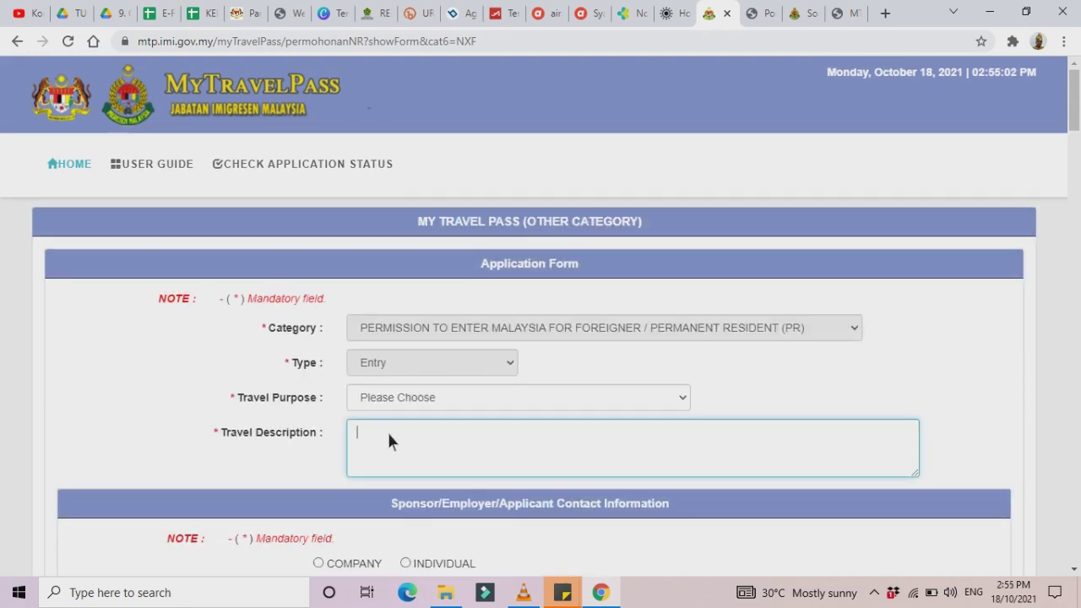
pyautogui.write('asdghj')
# Examine the form's sponsor contact fields, applicant details, document upload requirements and travel purpose section.
pyautogui.scroll(-3, 434, 442)
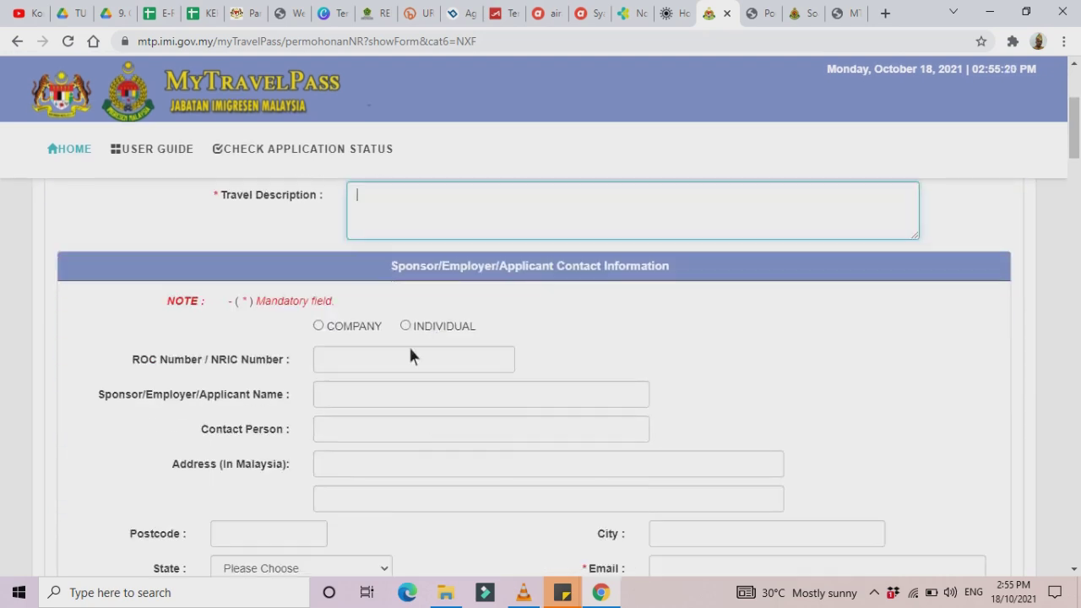
pyautogui.scroll(-5, 439, 446)
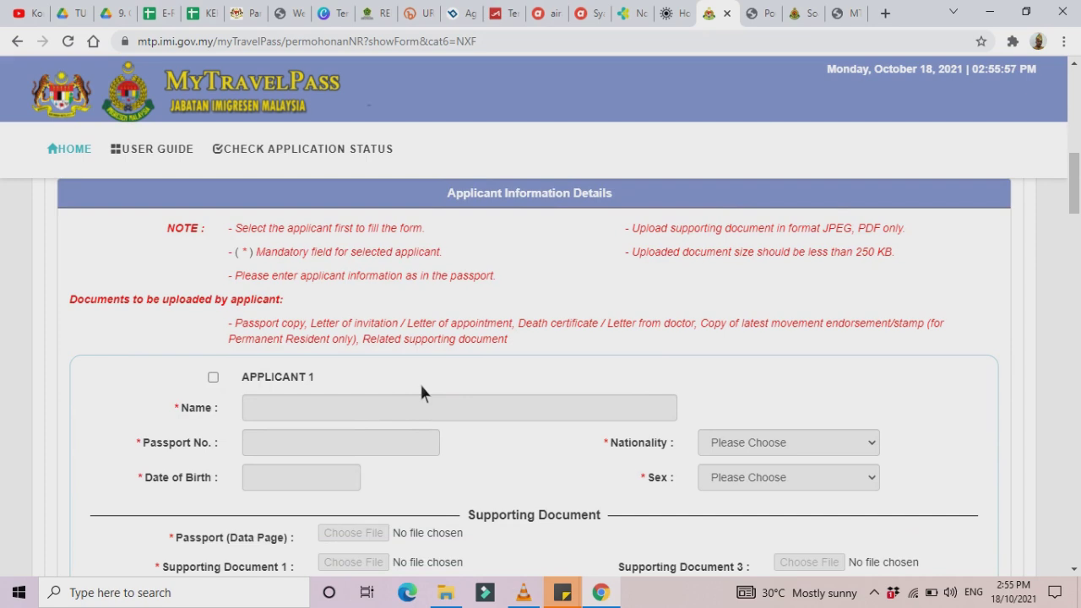
pyautogui.scroll(5, 420, 382)
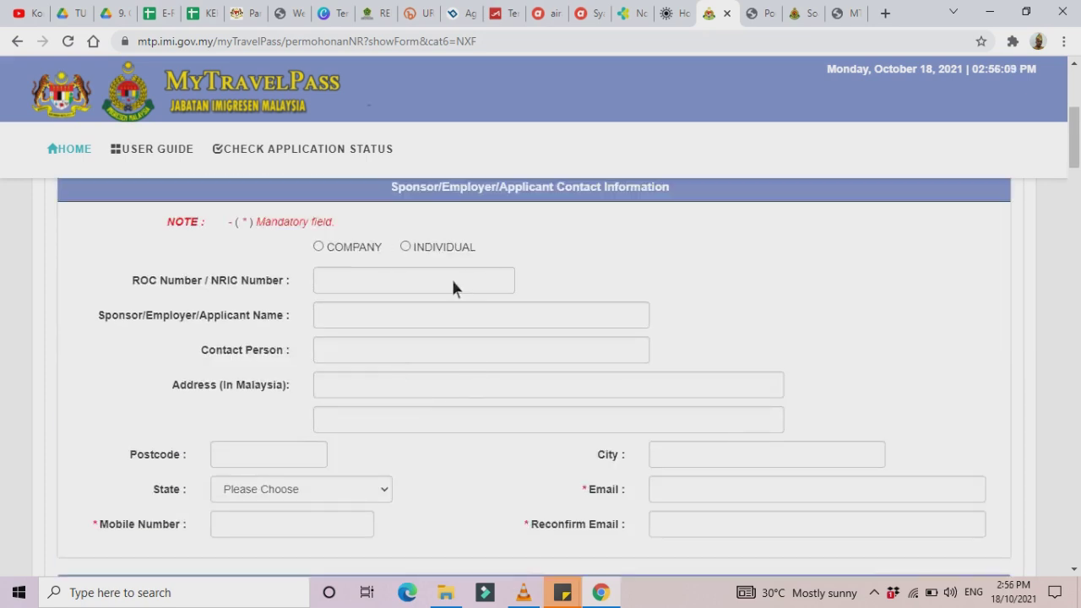
pyautogui.scroll(-5, 453, 334)
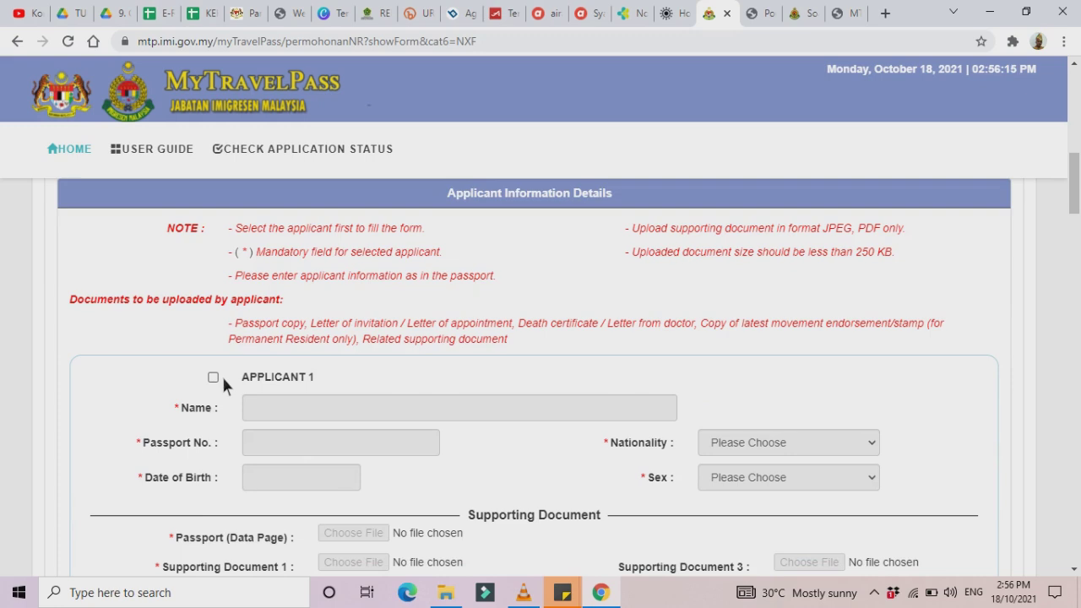
pyautogui.scroll(-3, 224, 377)
pyautogui.scroll(-3, 244, 423)
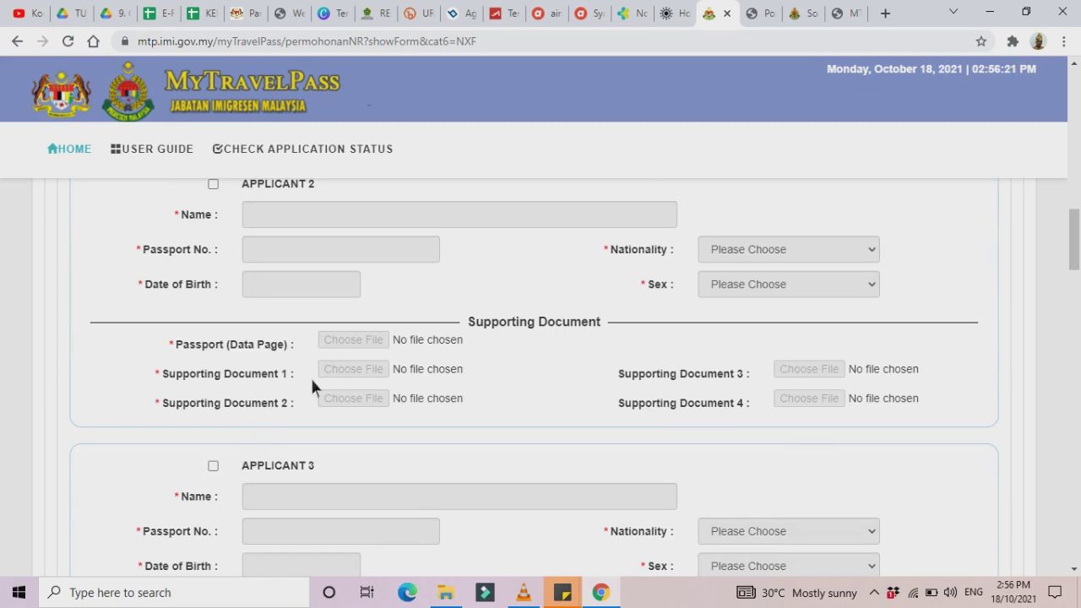
pyautogui.scroll(9, 310, 376)
pyautogui.scroll(2, 351, 268)
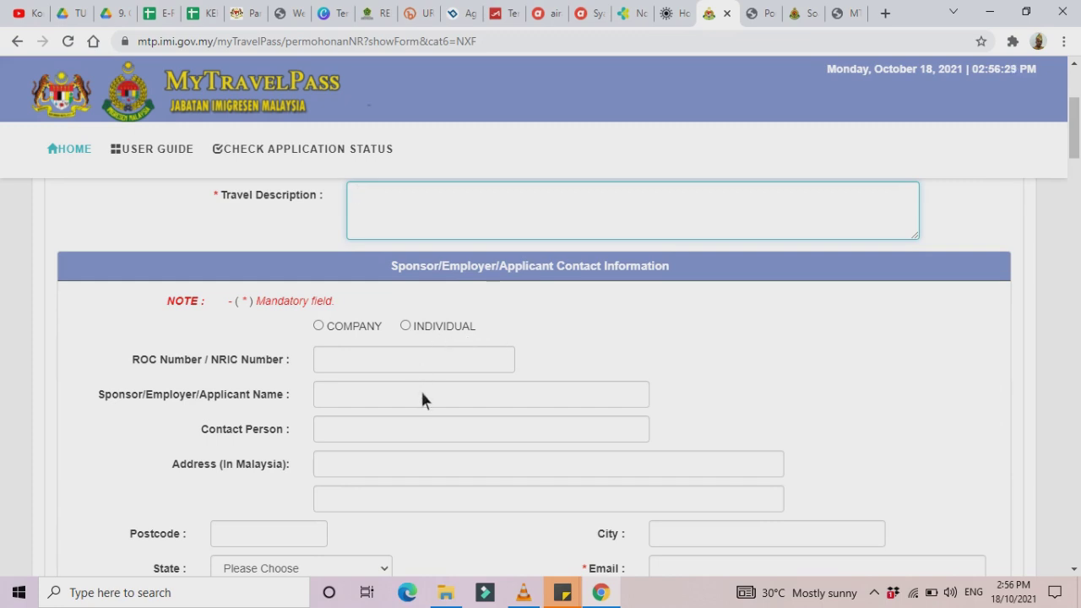
pyautogui.scroll(3, 428, 397)
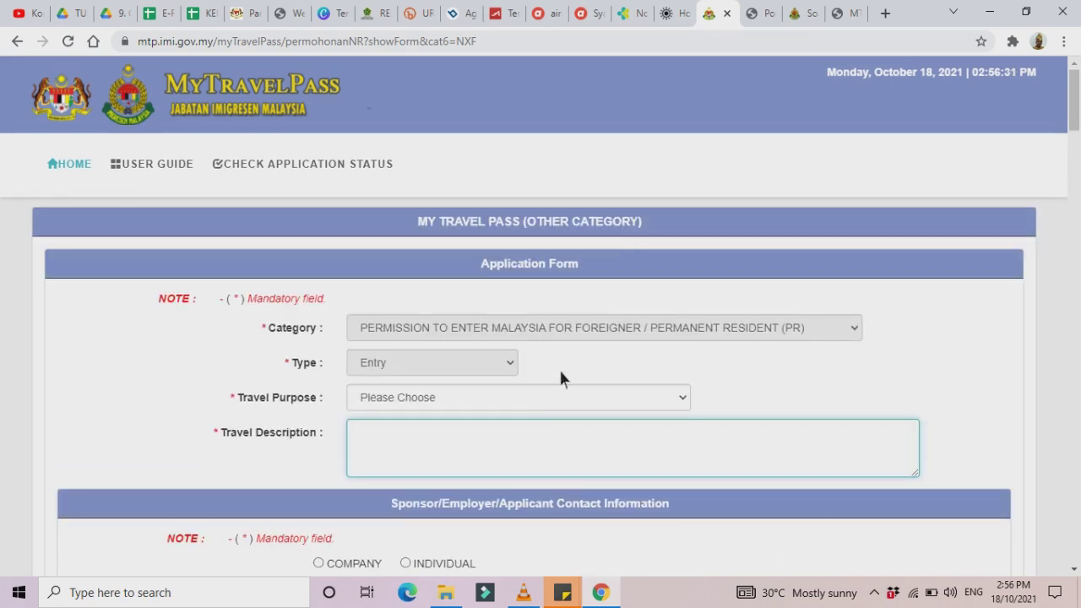
# Accept the declaration of true and correct information and the agreement to pay Covid-19 screening and quarantine charges below the applicant sections.
pyautogui.scroll(-15, 406, 382)
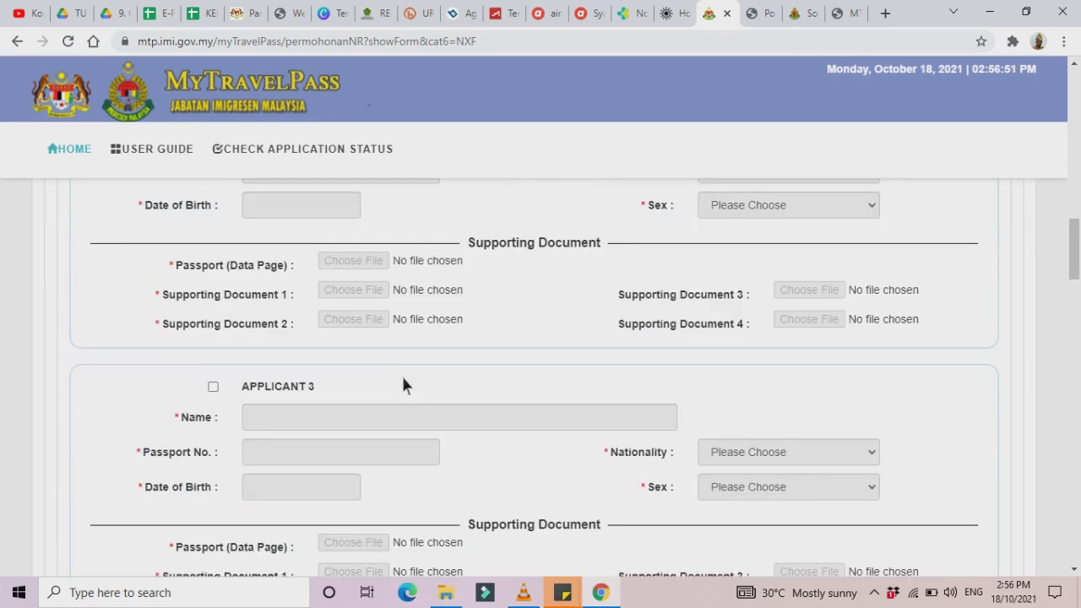
pyautogui.scroll(-10, 279, 389)
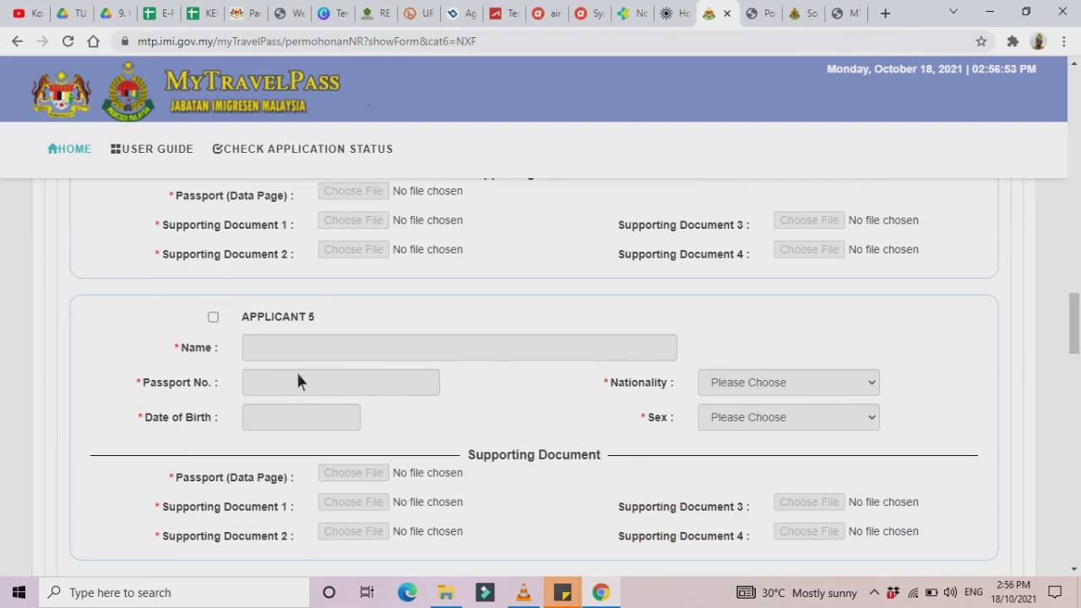
pyautogui.scroll(-8, 307, 399)
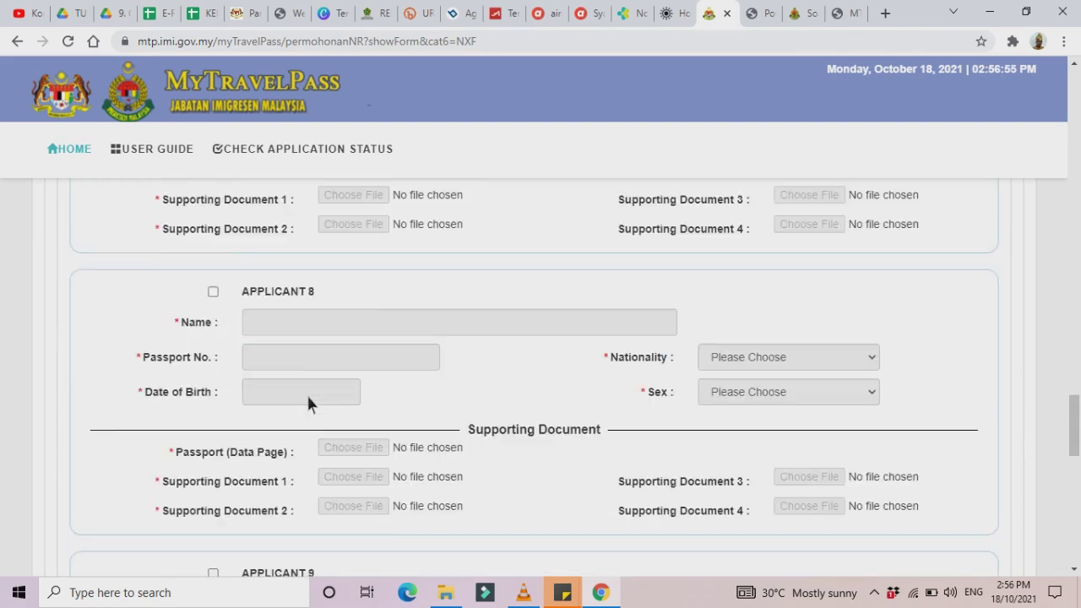
pyautogui.scroll(-5, 308, 404)
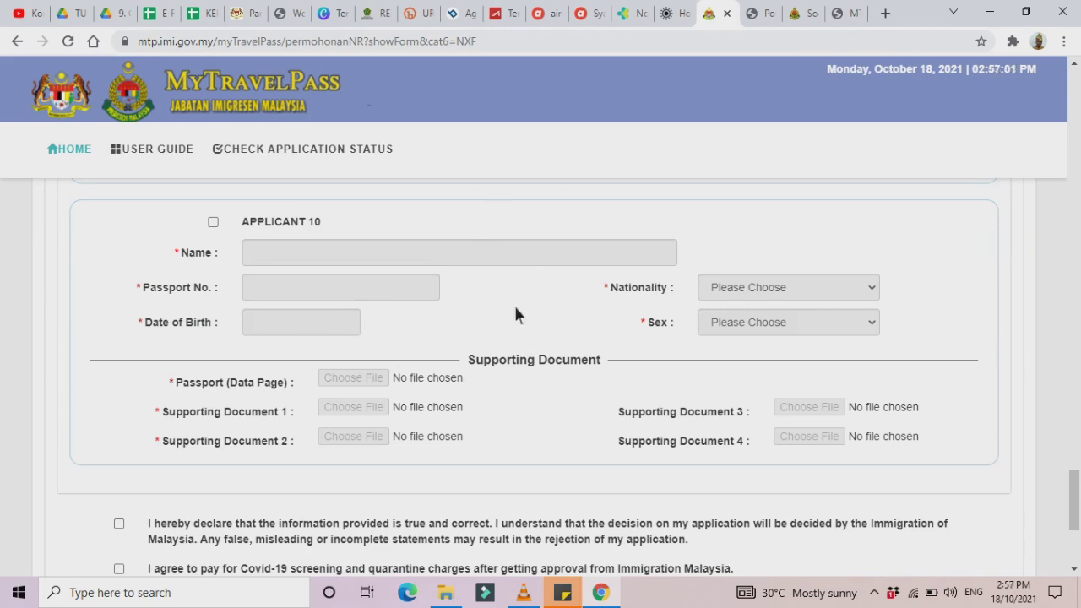
pyautogui.scroll(-2, 473, 321)
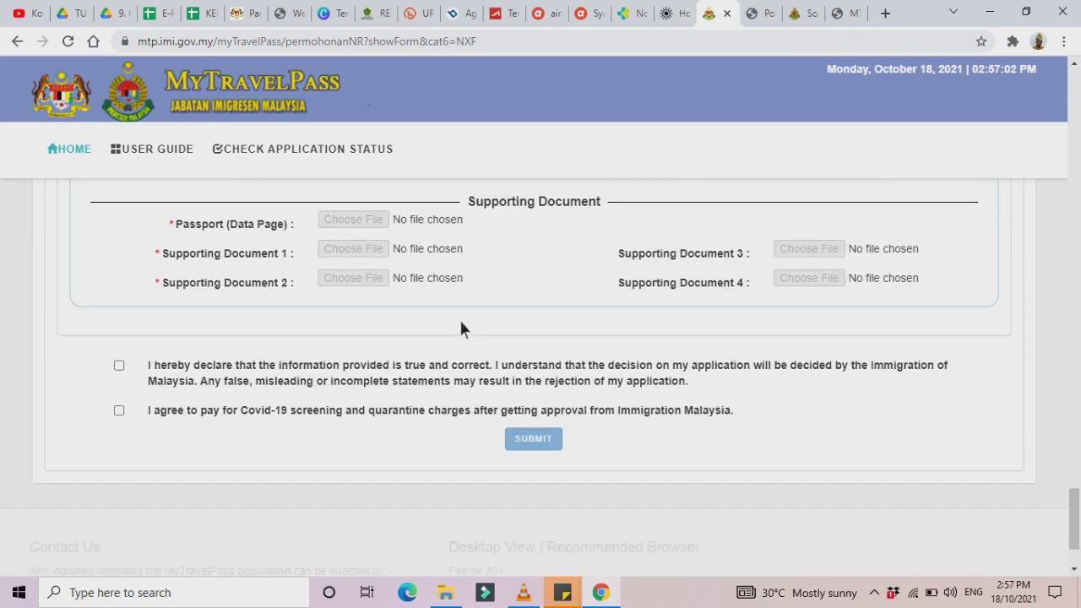
pyautogui.click(120, 366)
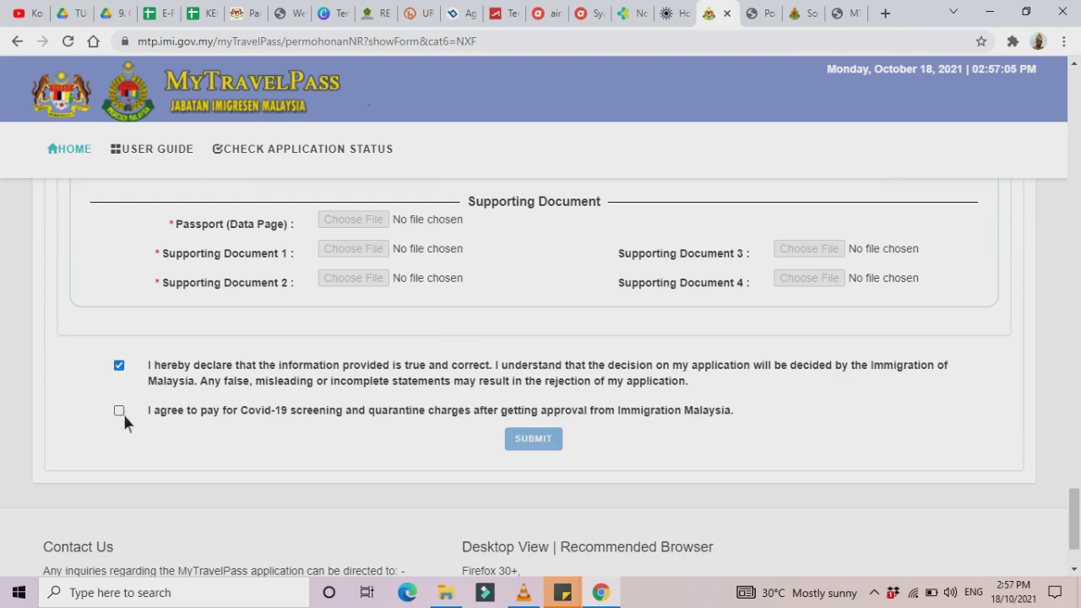
pyautogui.click(122, 411)
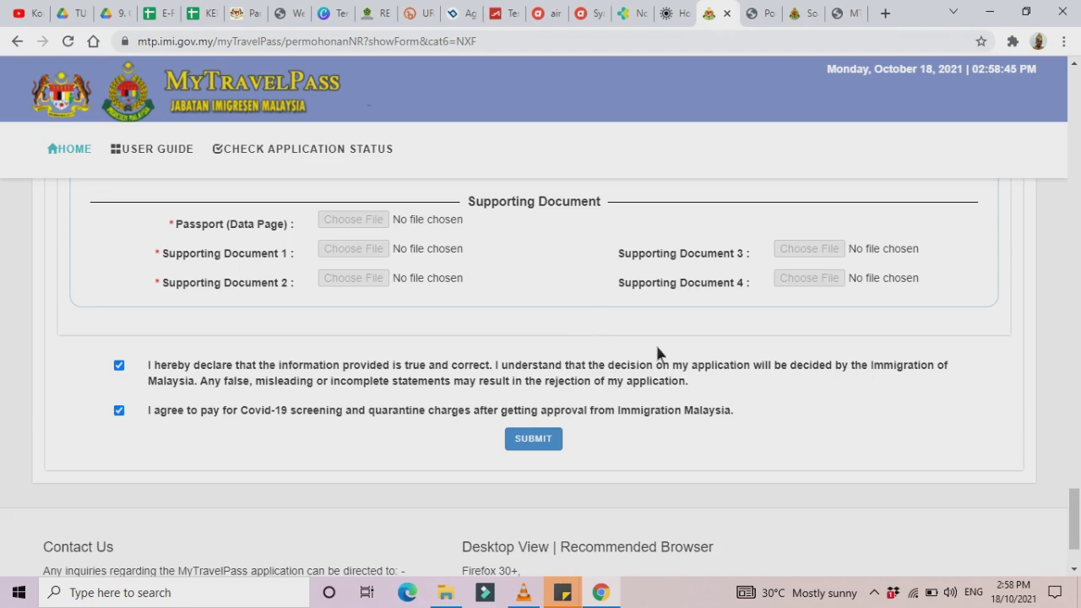
# Try to submit the MyTravelPass application form with both declarations accepted.
pyautogui.scroll(2, 657, 355)
pyautogui.scroll(3, 599, 258)
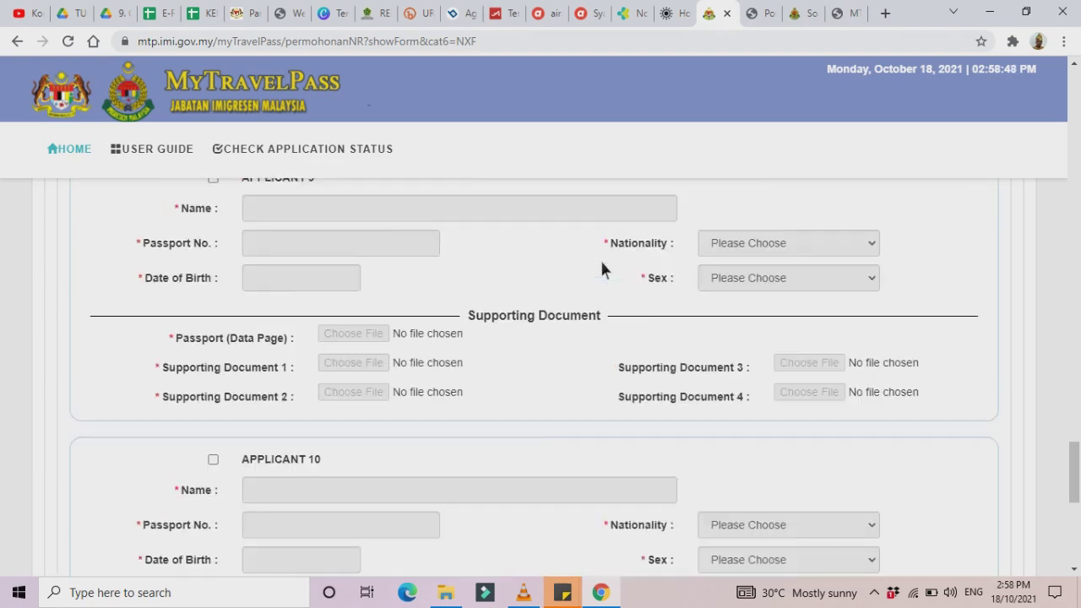
pyautogui.scroll(-6, 583, 321)
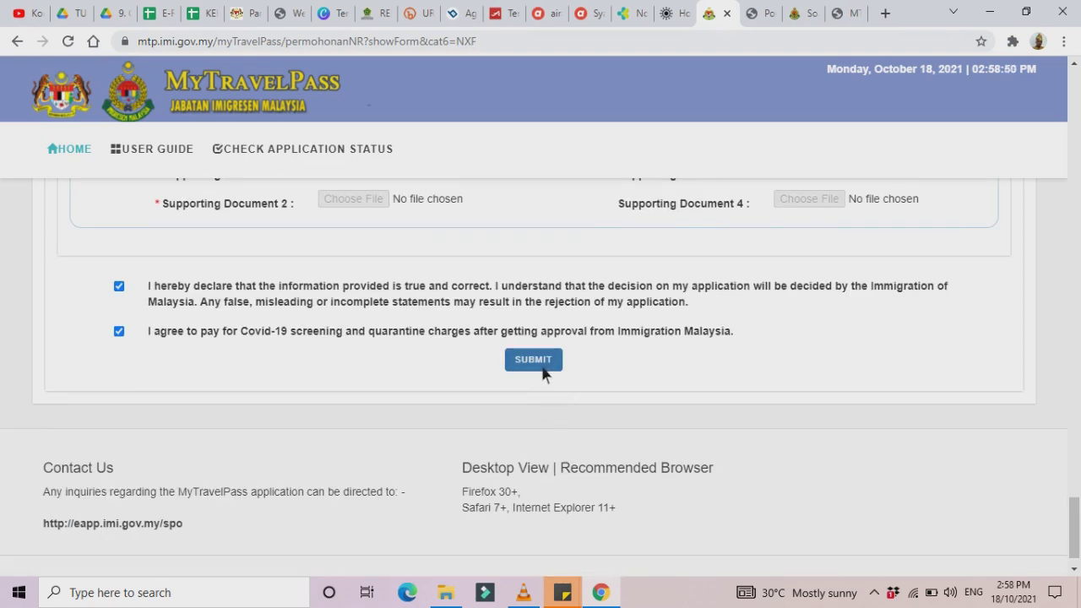
pyautogui.click(543, 370)
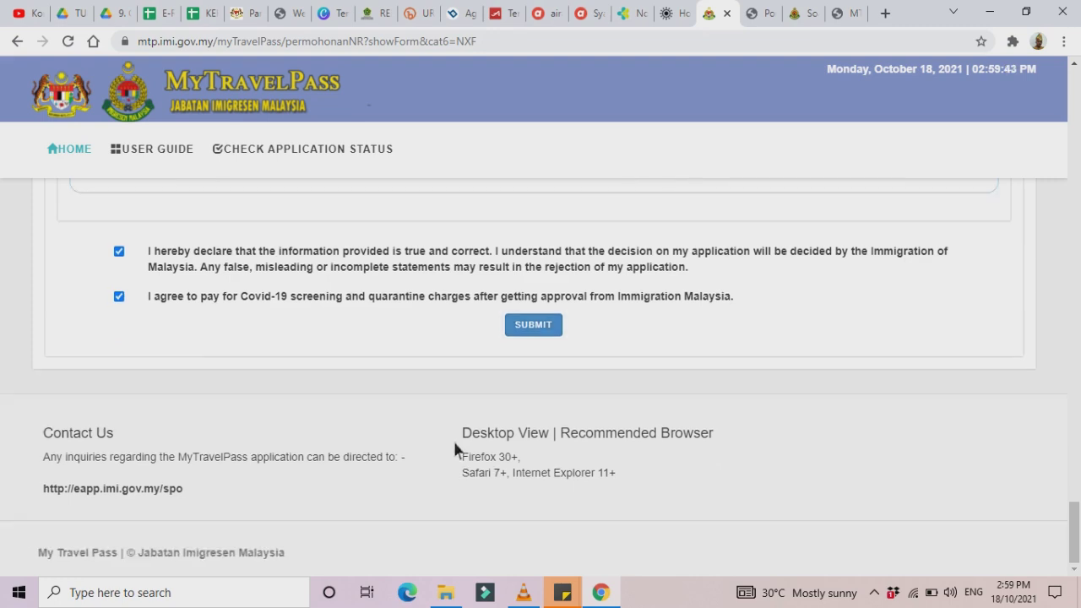
# Look back over the application form from the declarations to its beginning, and return to the category's terms and conditions page.
pyautogui.scroll(10, 456, 439)
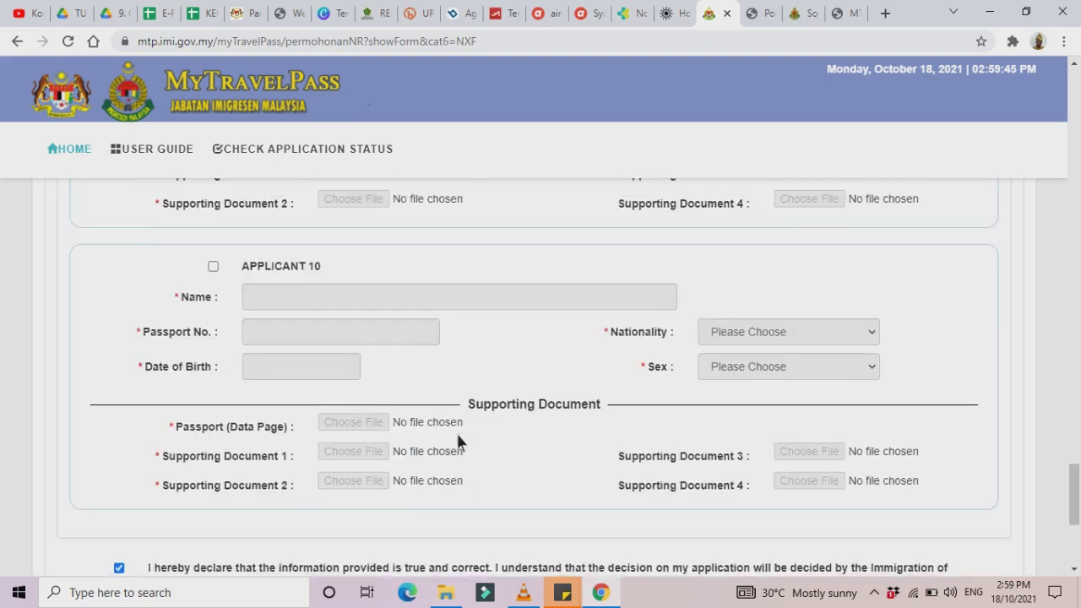
pyautogui.scroll(13, 457, 440)
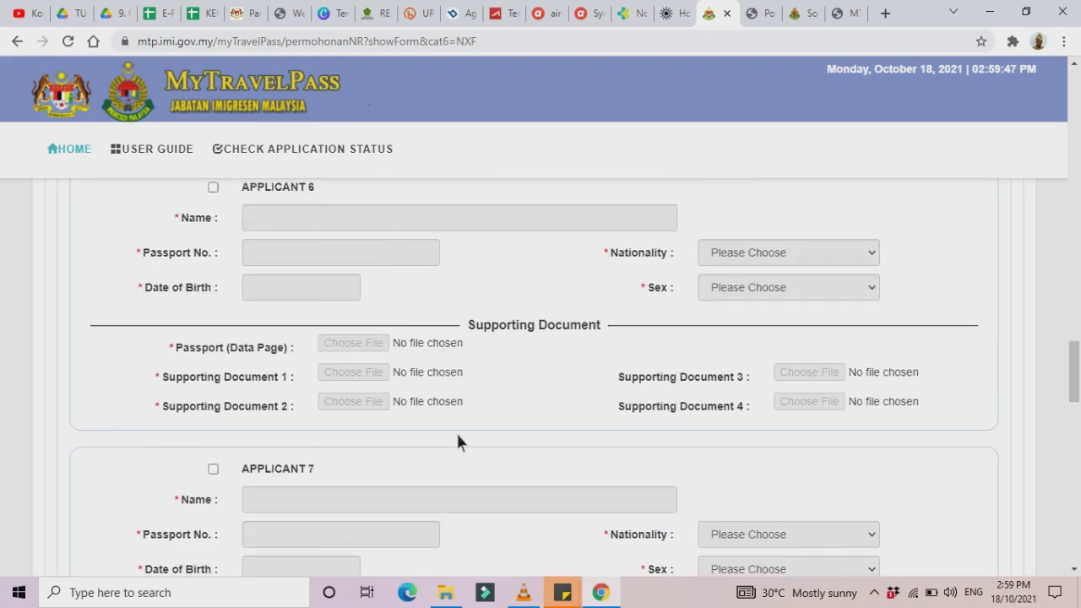
pyautogui.scroll(10, 457, 440)
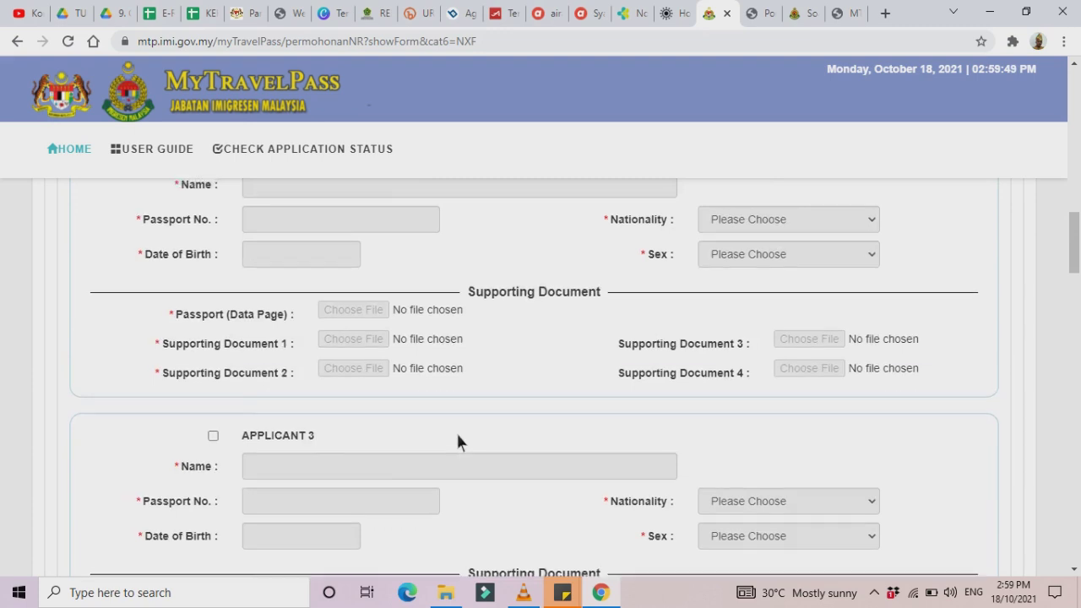
pyautogui.scroll(10, 457, 439)
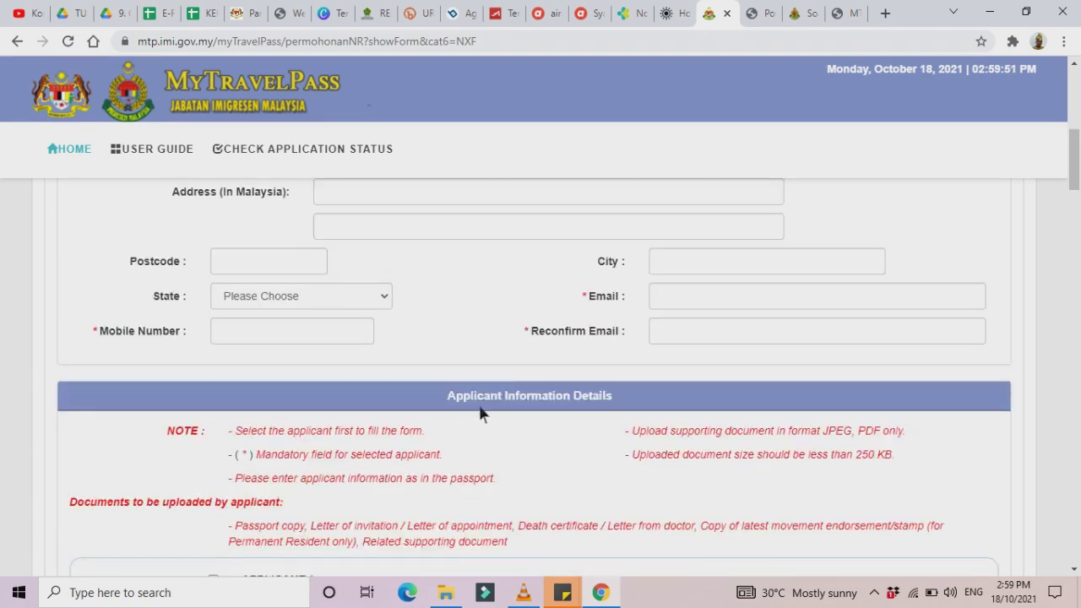
pyautogui.scroll(3, 490, 404)
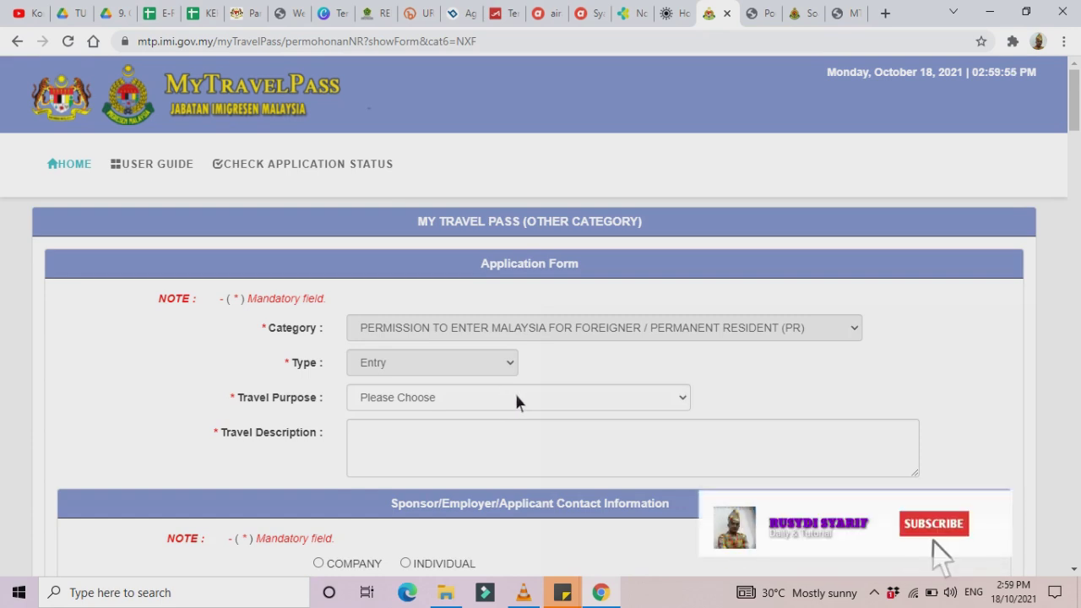
pyautogui.click(20, 44)
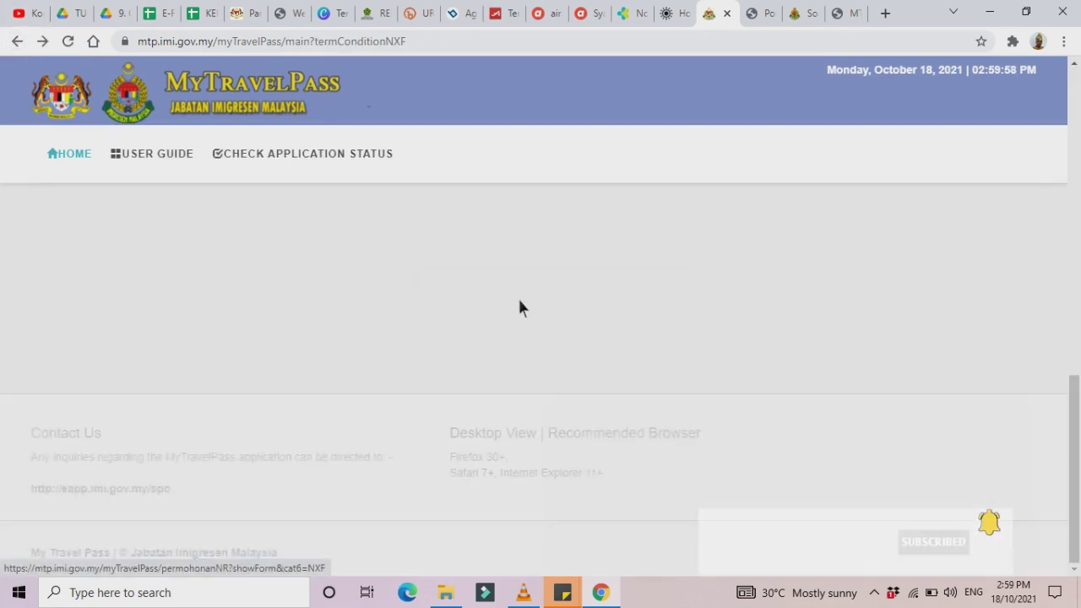